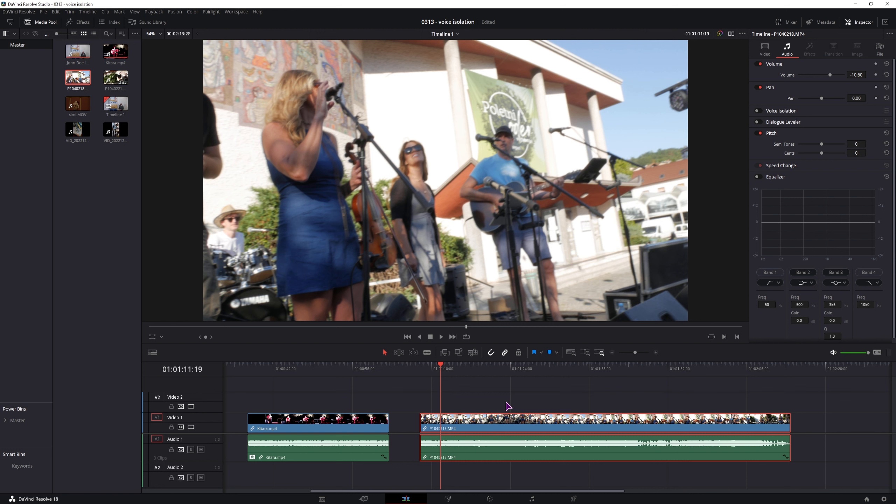
# Play the P1040218.MP4 clip without processing, turn on its Voice Isolation with an amount of 10, and play it again.
pyautogui.press('space')
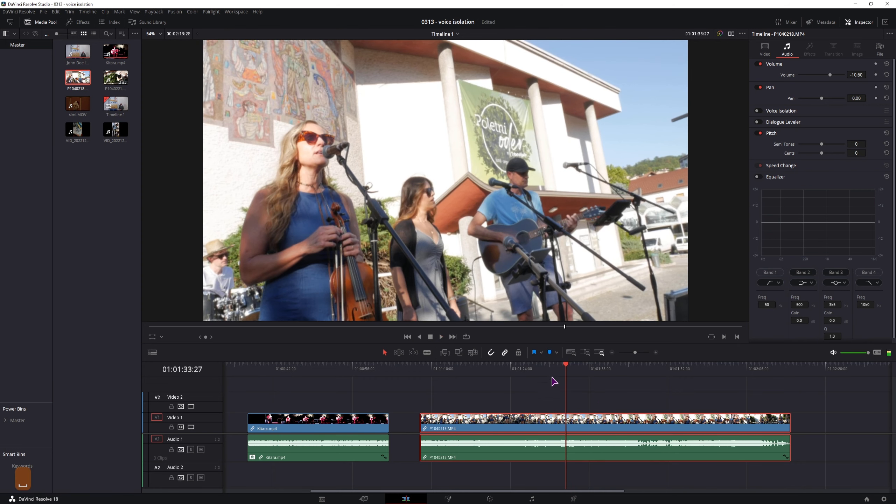
pyautogui.press('space')
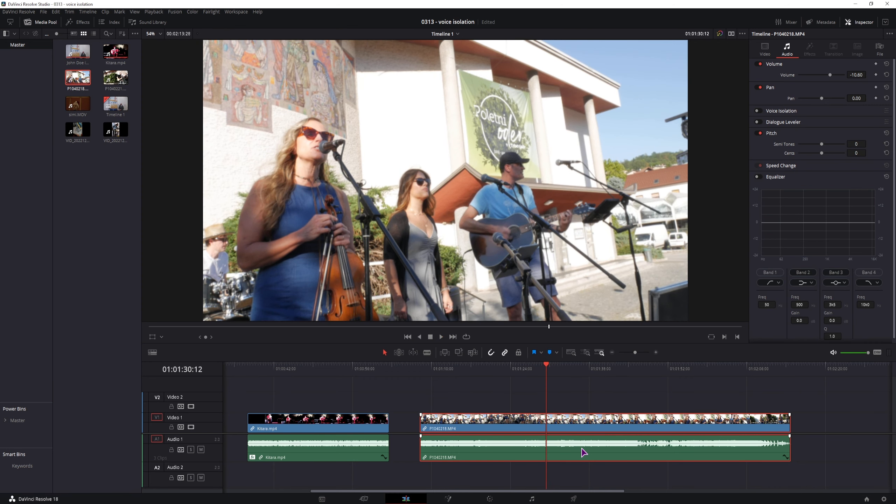
pyautogui.click(759, 111)
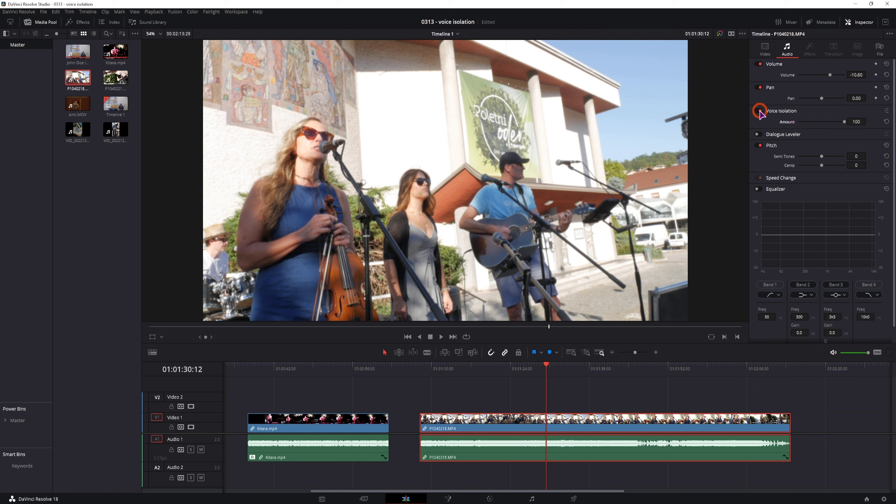
pyautogui.click(859, 122)
pyautogui.write('10')
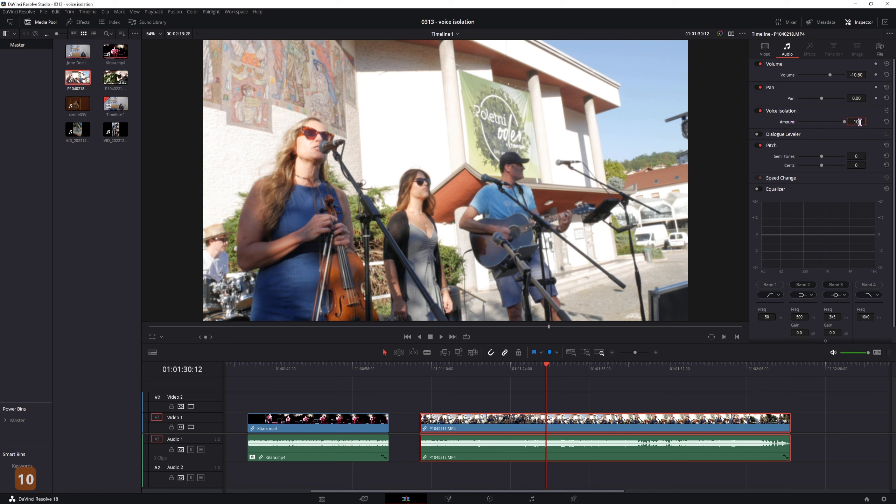
pyautogui.press('Return')
pyautogui.press('space')
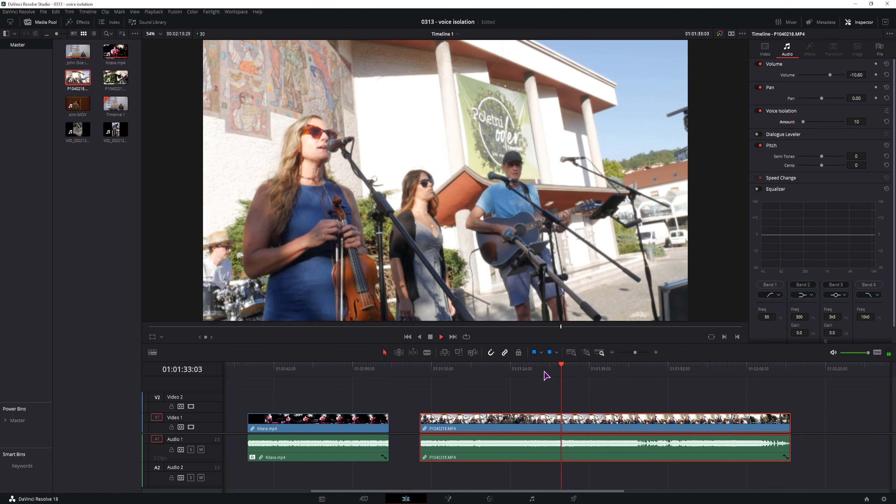
# Set the Voice Isolation amount of P1040218.MP4 to 100 and replay the clip from about 01:01:30.
pyautogui.click(858, 122)
pyautogui.write('100')
pyautogui.press('Return')
pyautogui.click(545, 369)
pyautogui.press('space')
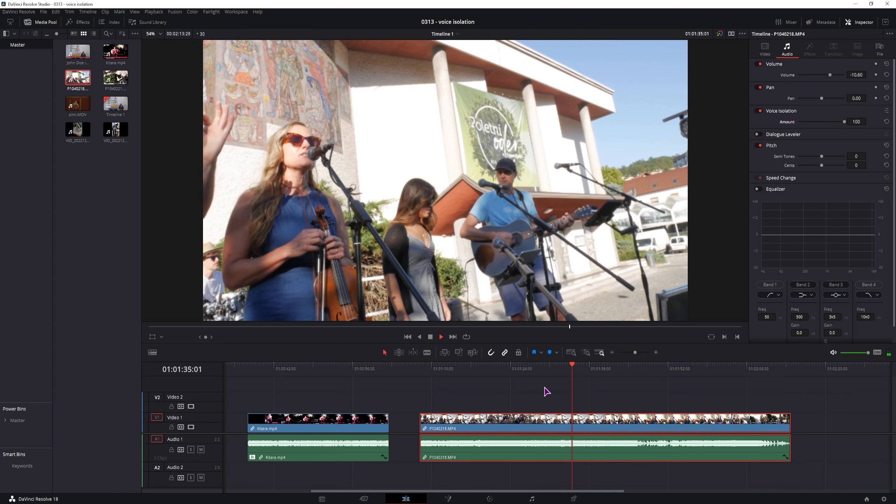
pyautogui.press('space')
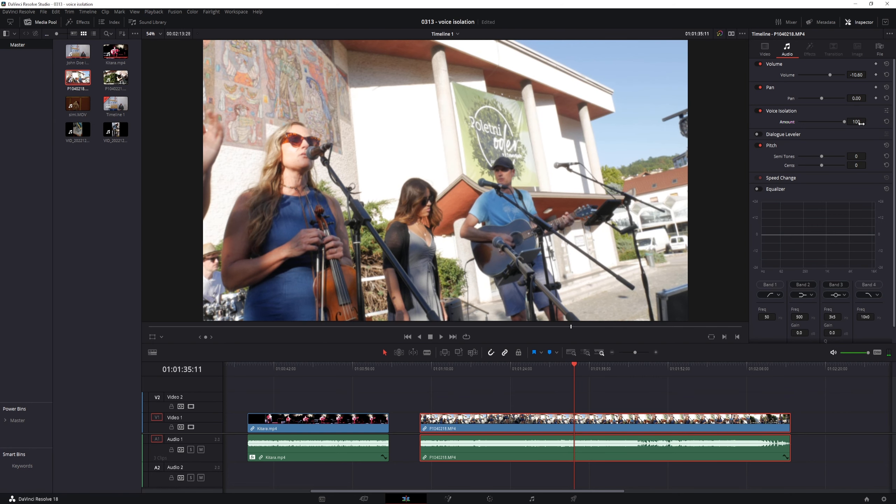
pyautogui.click(860, 122)
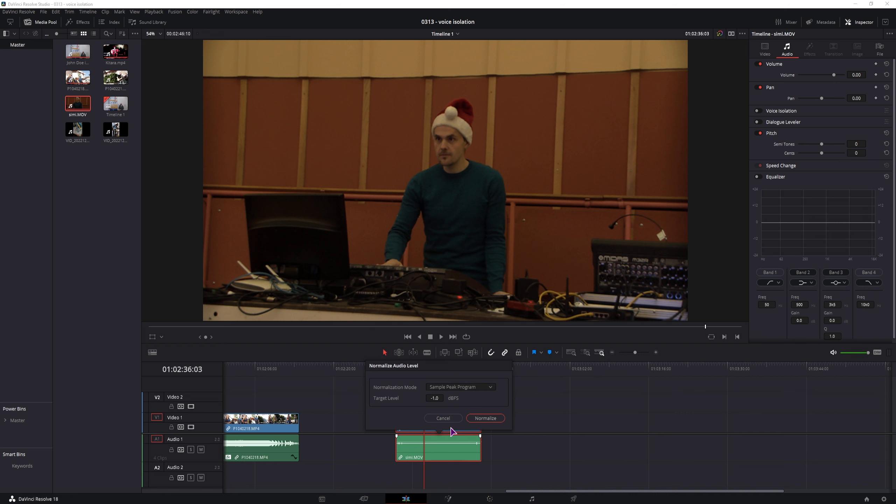
# Normalize the audio of simi.MOV to -1.0 dBFS in Sample Peak Program mode and play it from about 01:02:33.
pyautogui.click(485, 420)
pyautogui.keyDown('alt'); pyautogui.scroll(3, 525, 440); pyautogui.keyUp('alt')
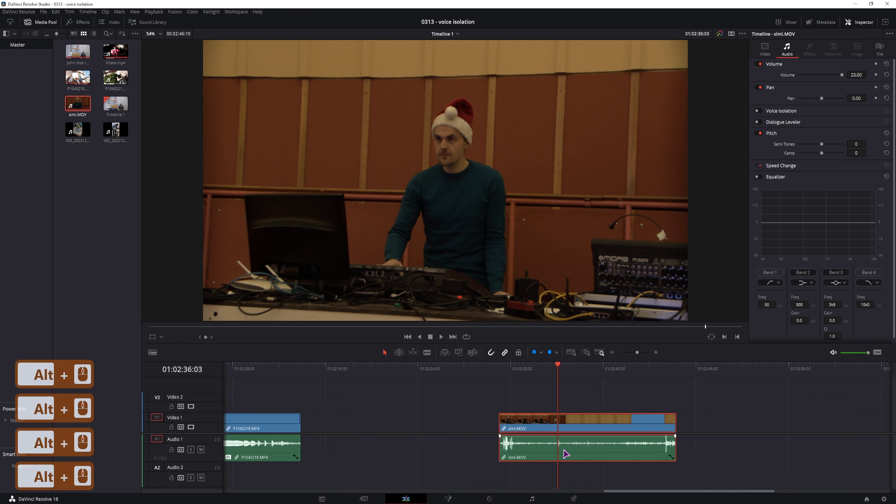
pyautogui.click(533, 371)
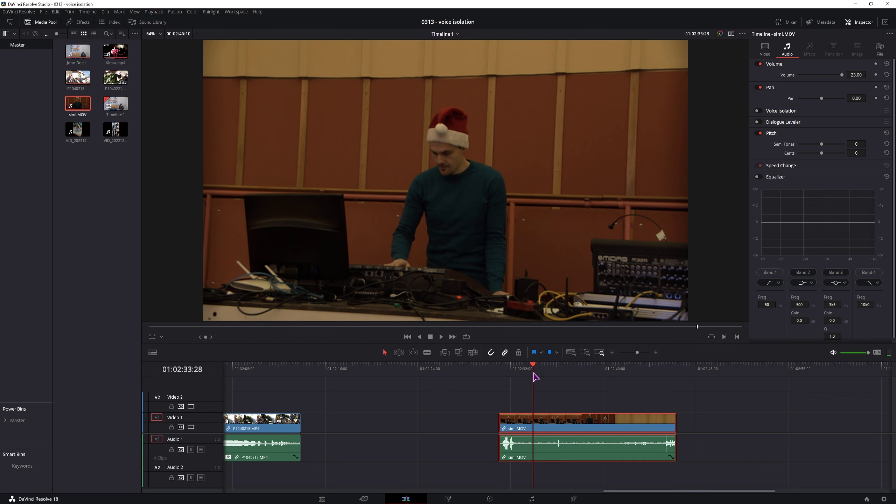
pyautogui.press('space')
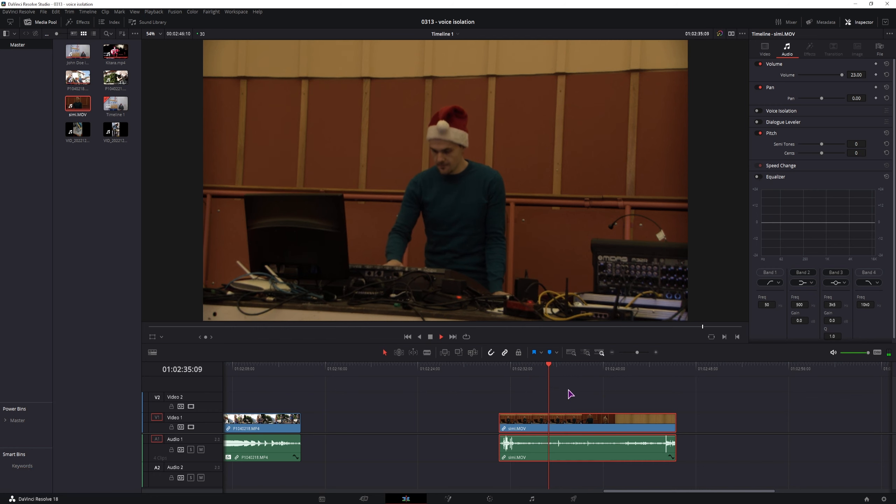
pyautogui.press('space')
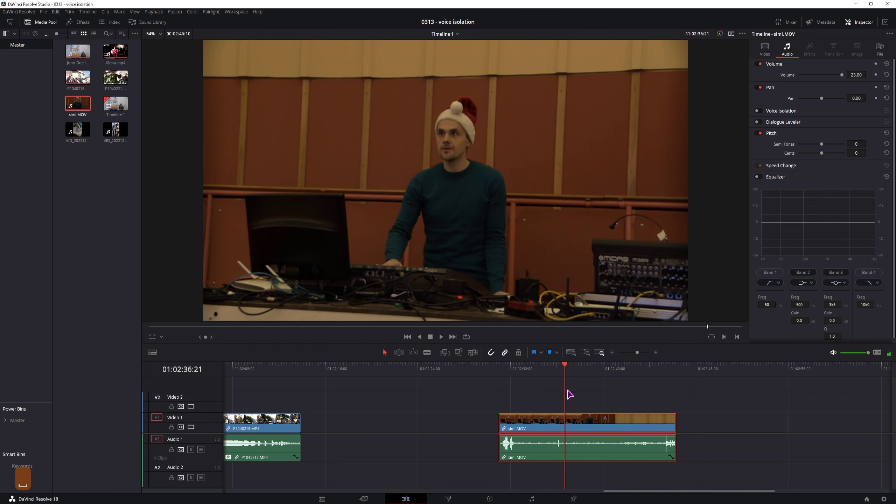
# Turn on Voice Isolation for the simi.MOV clip and play back the processed sound.
pyautogui.click(757, 110)
pyautogui.press('space')
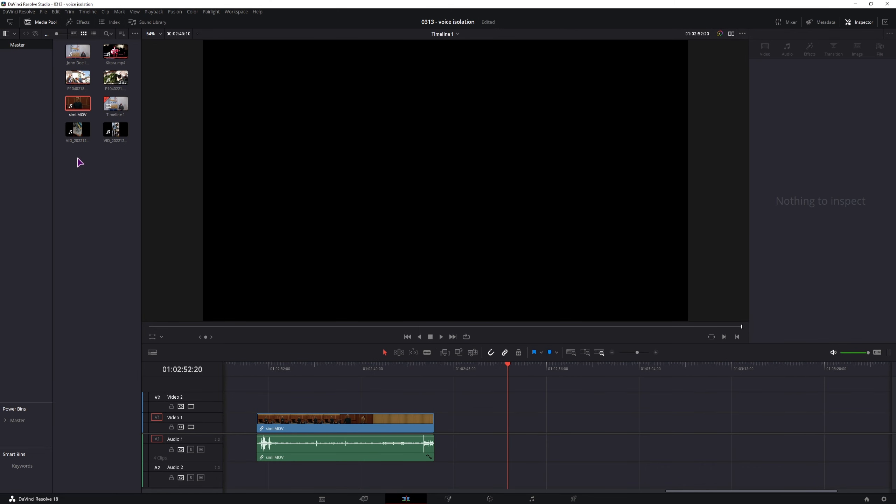
# Change the audio format of VID_20221228_130324.mp4 from mono to Stereo in its clip attributes and assign a source to the muted right channel.
pyautogui.click(80, 163)
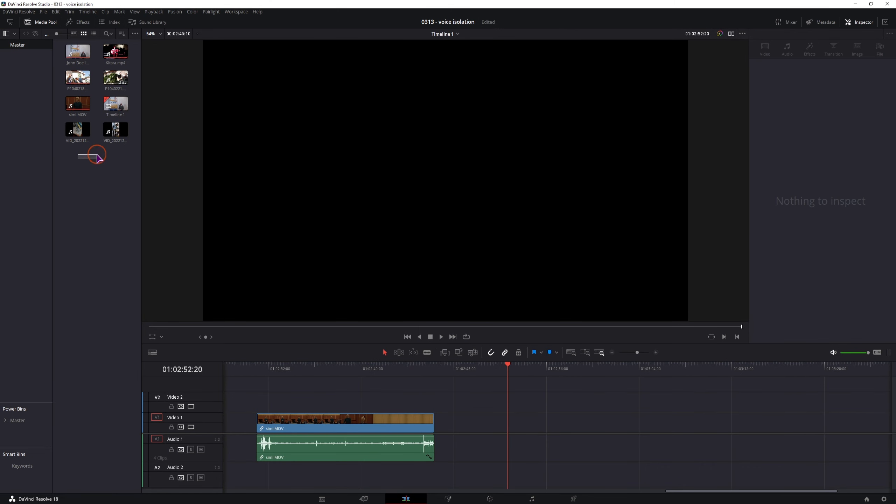
pyautogui.click(84, 135)
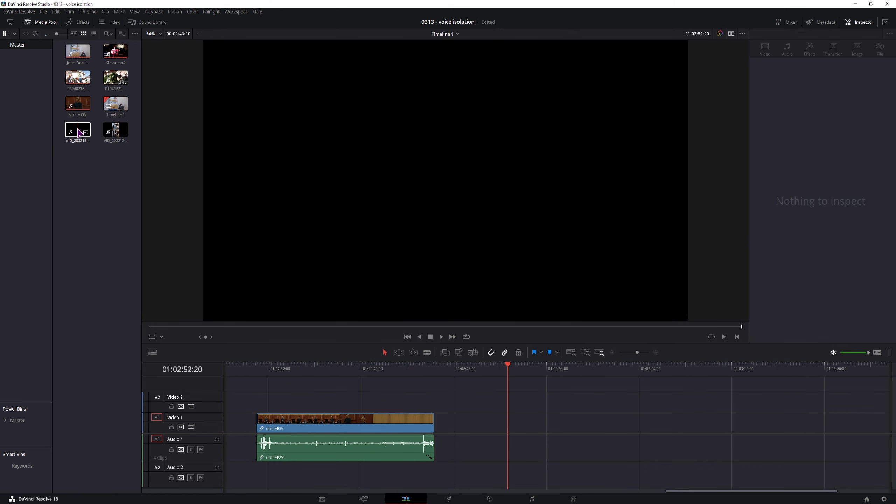
pyautogui.rightClick(77, 131)
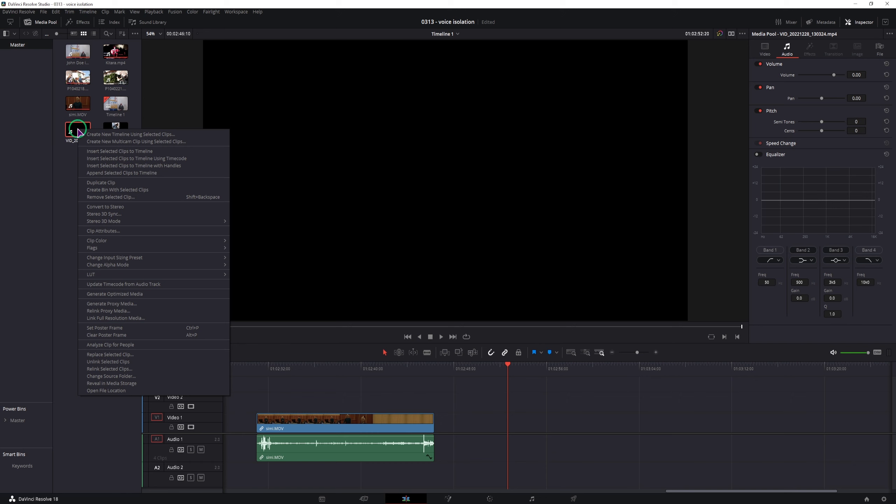
pyautogui.click(115, 232)
pyautogui.click(388, 181)
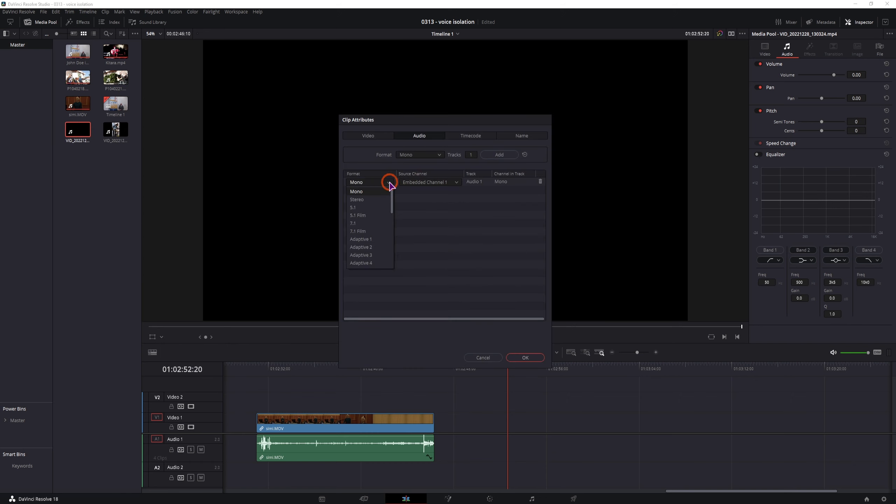
pyautogui.click(382, 201)
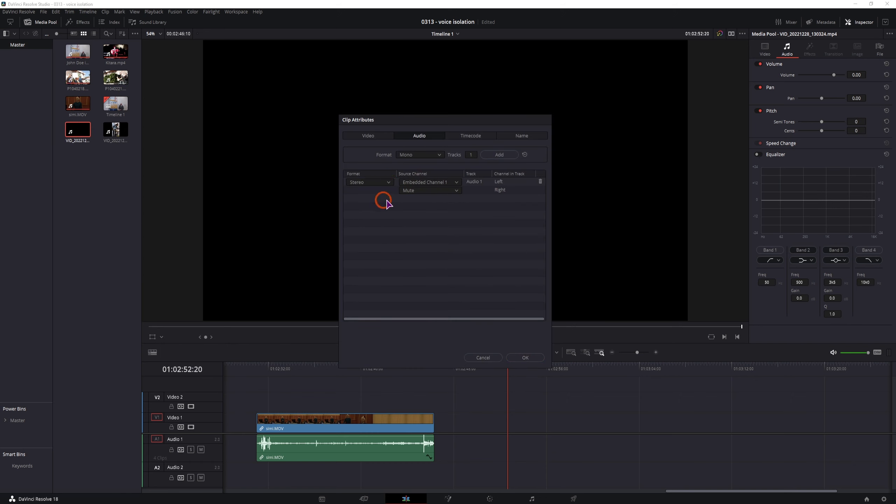
pyautogui.click(452, 191)
pyautogui.click(442, 209)
pyautogui.click(529, 359)
# Place the audio of VID_20221228_130324.mp4 on Audio 2 at the playhead and auto-align it with the VID_20221228_130409.mp4 clip.
pyautogui.moveTo(77, 130); pyautogui.dragTo(509, 474)
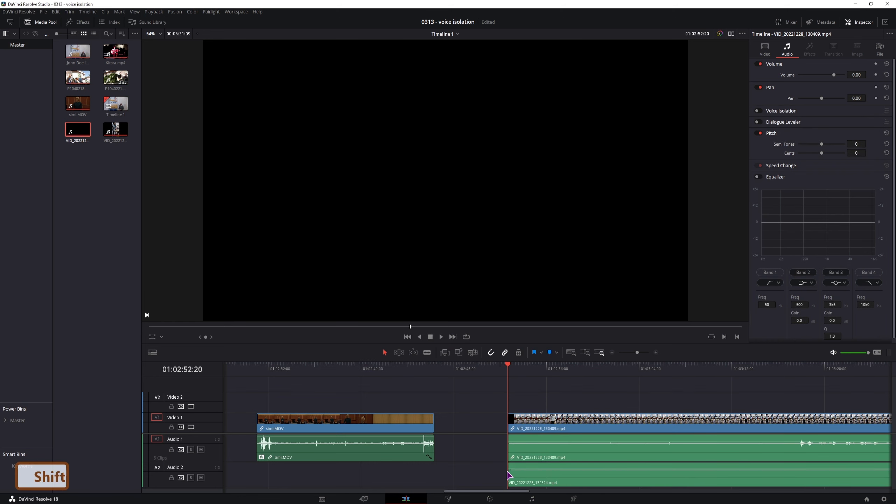
pyautogui.scroll(-5, 566, 473)
pyautogui.moveTo(494, 429); pyautogui.dragTo(560, 429)
pyautogui.keyDown('ctrl'); pyautogui.click(600, 476); pyautogui.keyUp('ctrl')
pyautogui.rightClick(612, 450)
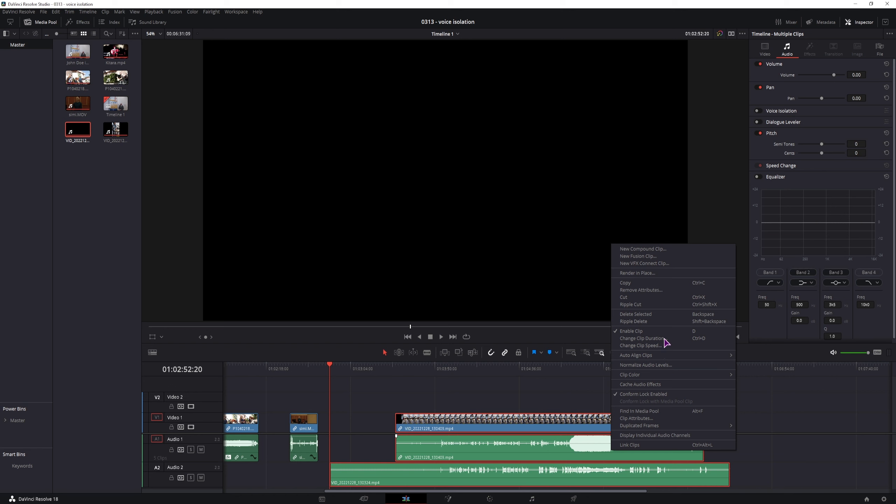
pyautogui.moveTo(658, 356)
pyautogui.click(762, 366)
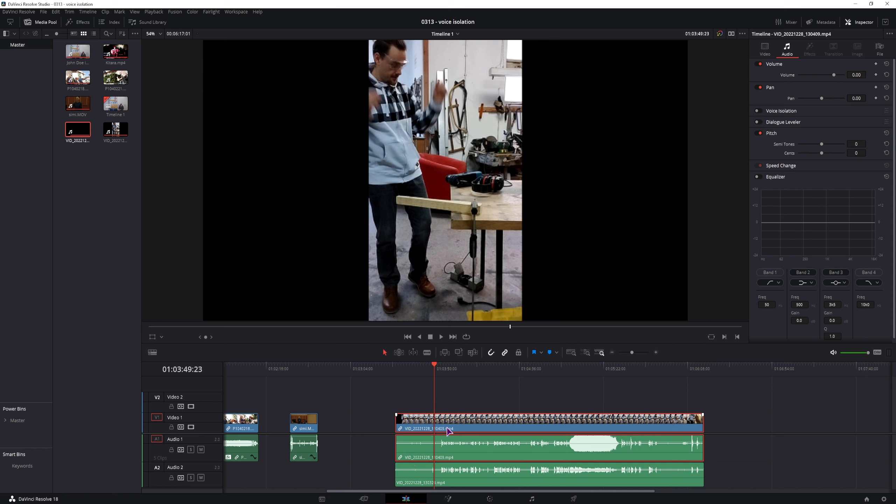
# Mute the Audio 2 track and play the aligned clips to hear only the Audio 1 sound.
pyautogui.click(417, 485)
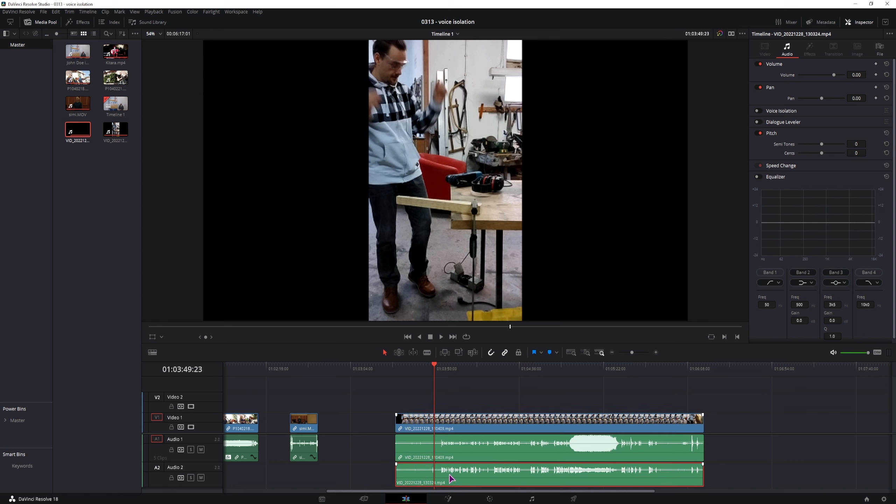
pyautogui.click(200, 477)
pyautogui.press('space')
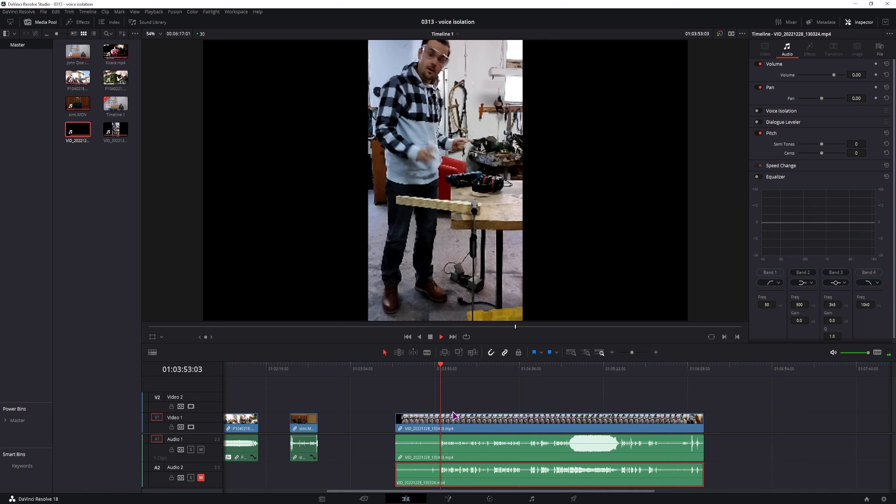
pyautogui.press('space')
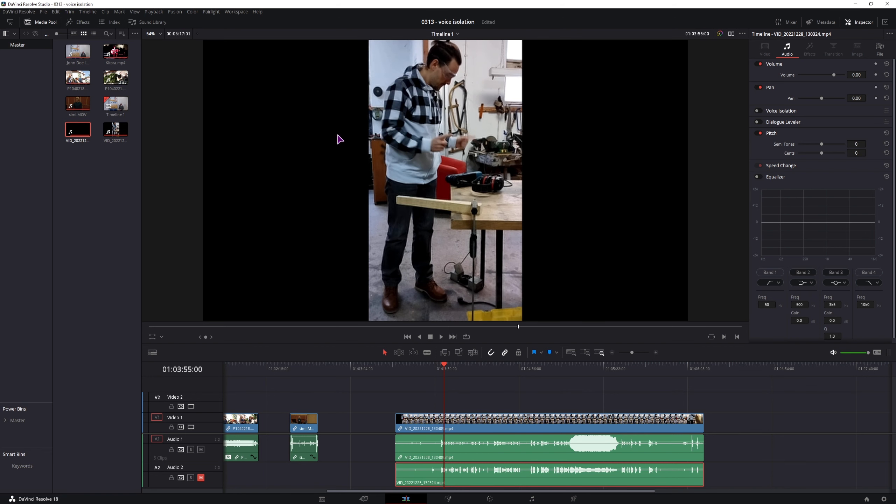
# Check which timeline proxy resolution is selected for playback.
pyautogui.click(153, 12)
pyautogui.moveTo(198, 37)
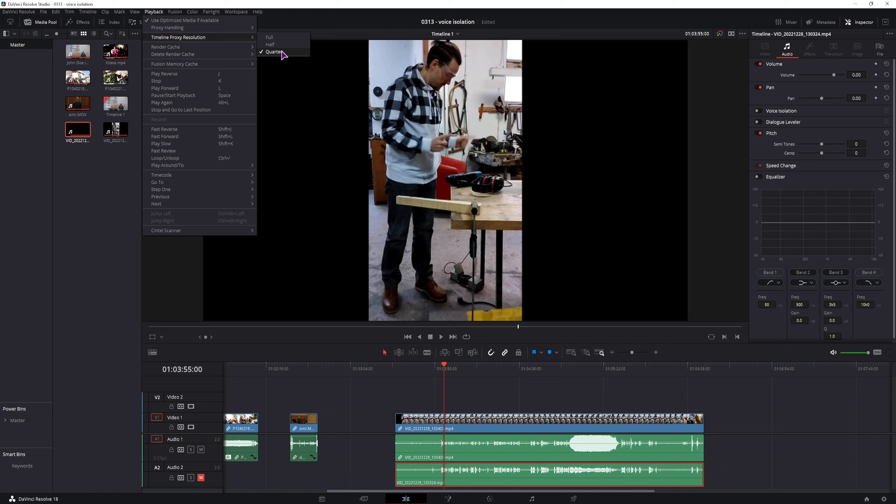
pyautogui.click(482, 401)
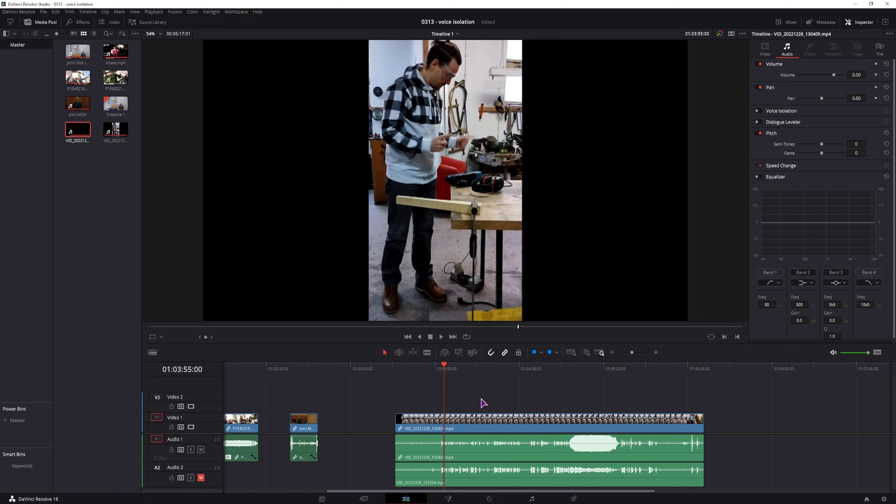
# Play the unprocessed Audio 1 sound, turn on Voice Isolation for VID_20221228_130409.mp4, and replay it from about 01:03:52.
pyautogui.press('space')
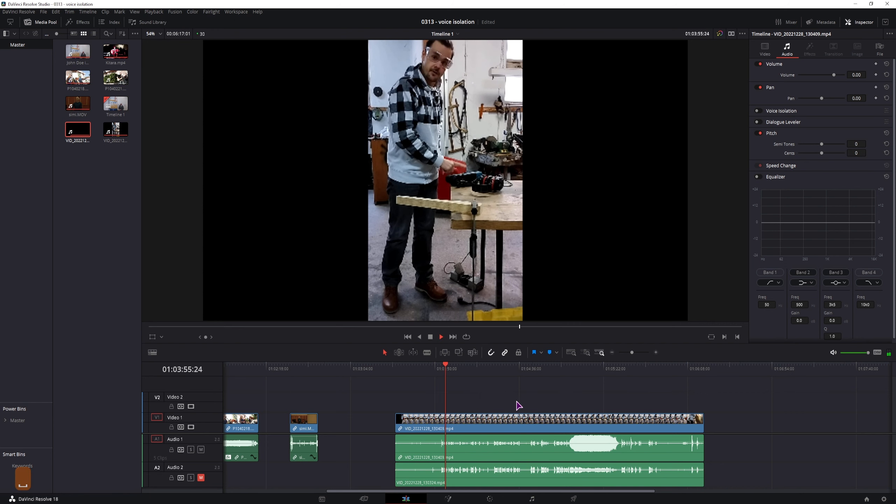
pyautogui.moveTo(500, 398); pyautogui.dragTo(473, 395)
pyautogui.press('space')
pyautogui.click(414, 369)
pyautogui.click(445, 429)
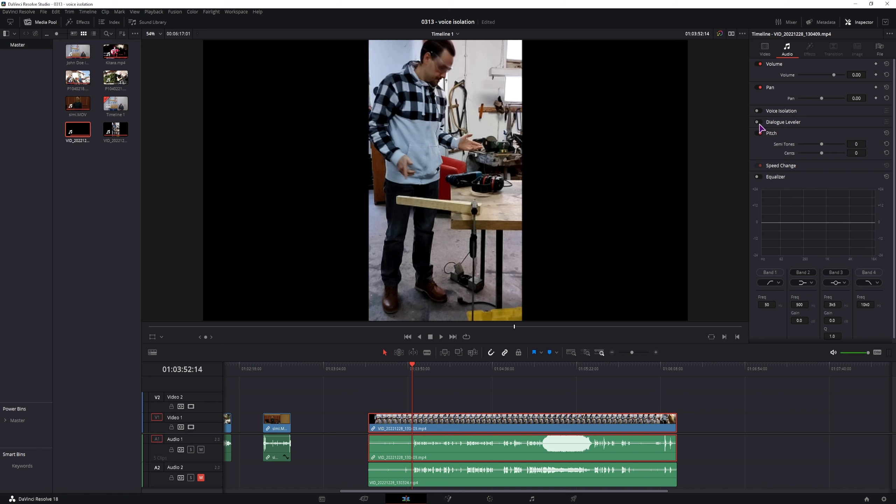
pyautogui.click(759, 111)
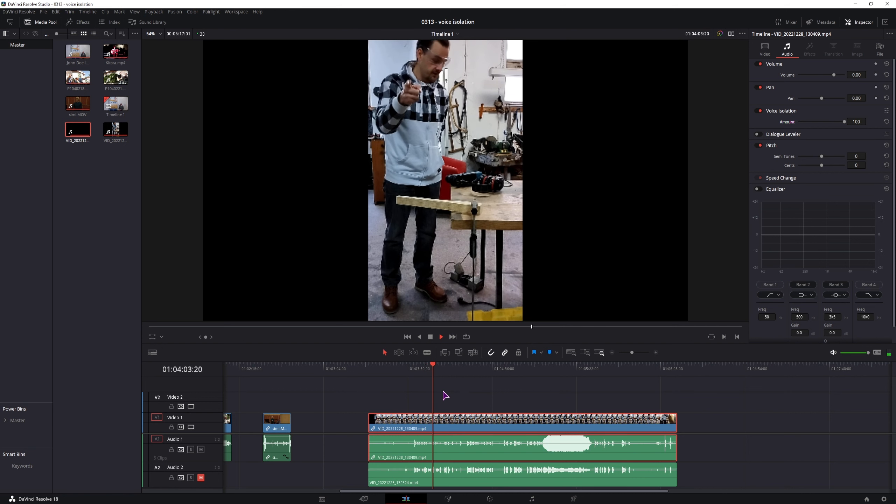
pyautogui.press('space')
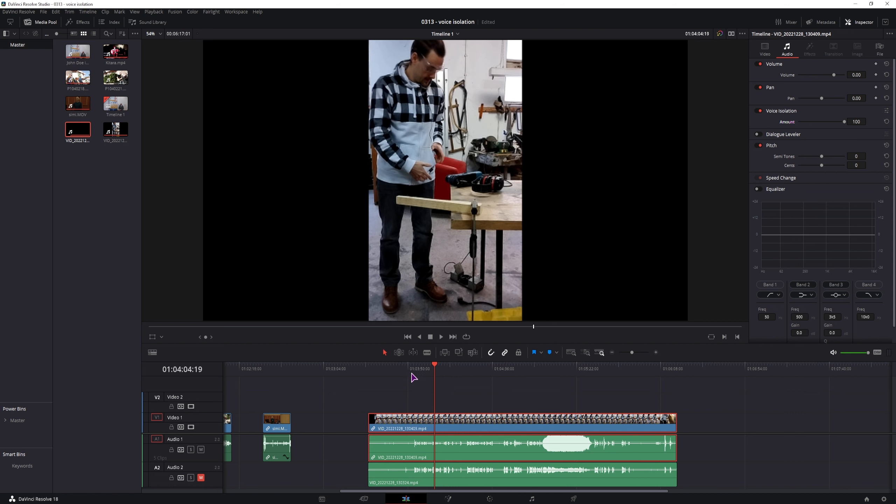
# Mute Audio 1, unmute Audio 2, and play the Audio 2 recording from about 01:03:50.
pyautogui.click(408, 367)
pyautogui.click(200, 450)
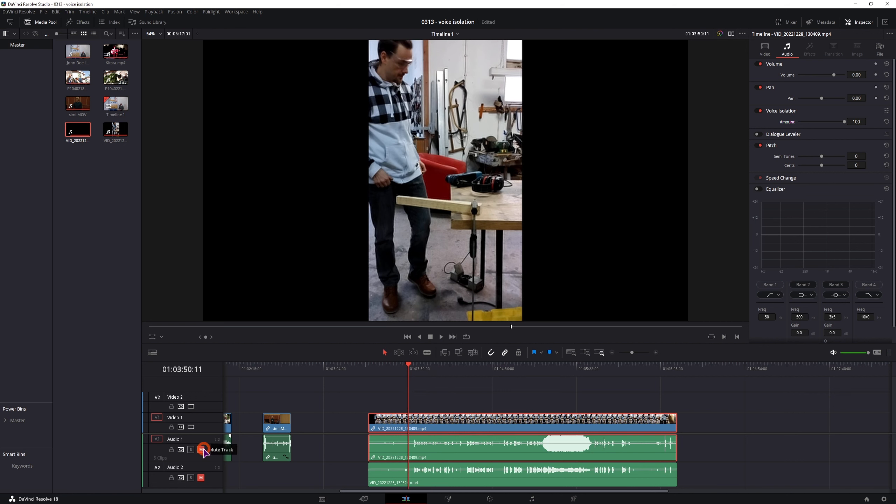
pyautogui.click(201, 477)
pyautogui.press('space')
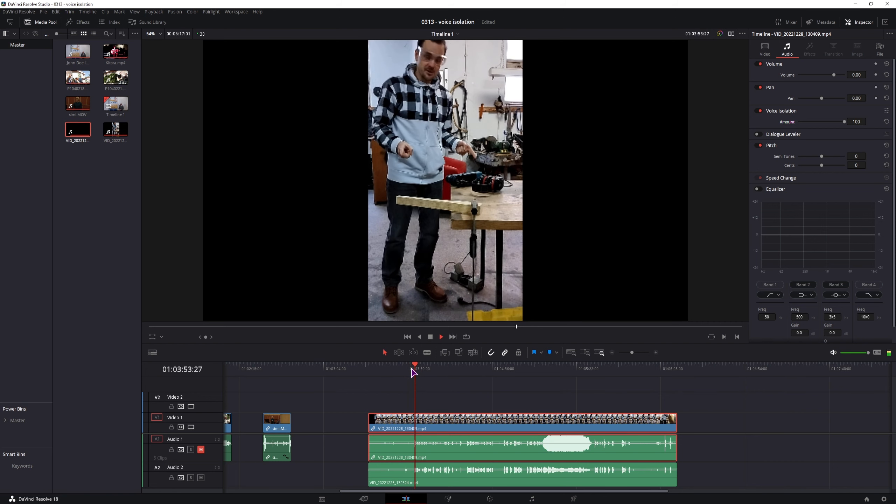
# Turn on Voice Isolation for the VID_20221228_130324.mp4 audio on Audio 2 and replay it from about 01:03:52.
pyautogui.click(449, 480)
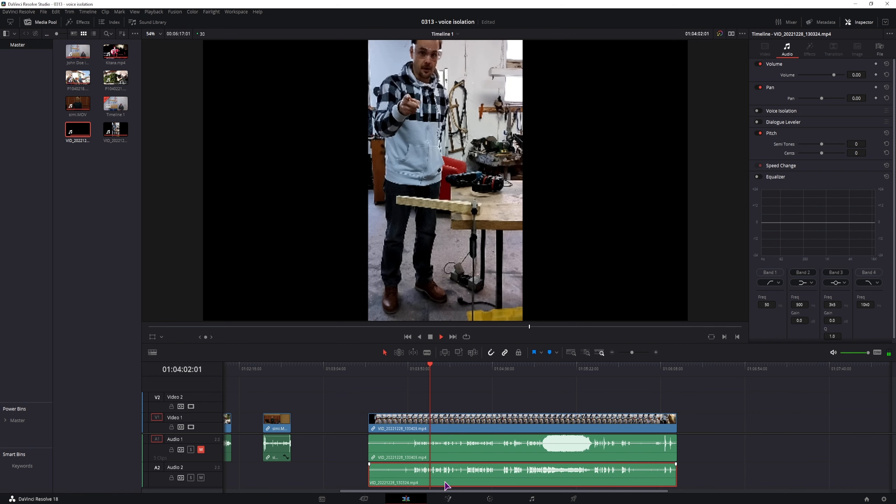
pyautogui.click(412, 370)
pyautogui.click(757, 111)
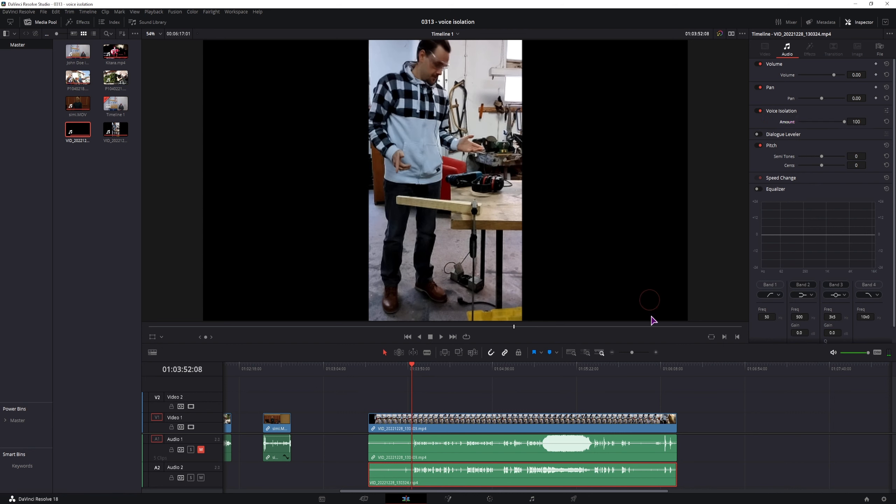
pyautogui.press('space')
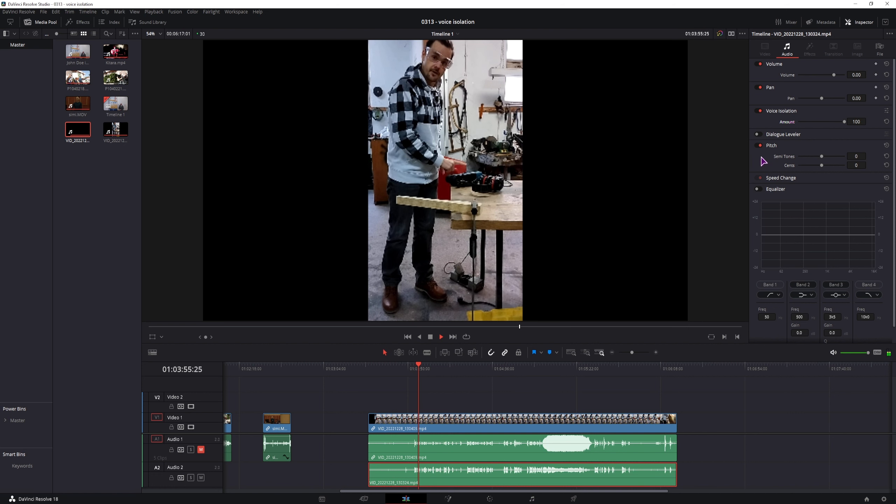
# Turn off Voice Isolation for the VID_20221228_130324.mp4 audio, and split the clips on all tracks at 01:04:53:23 and 01:05:31:24.
pyautogui.press('space')
pyautogui.click(760, 111)
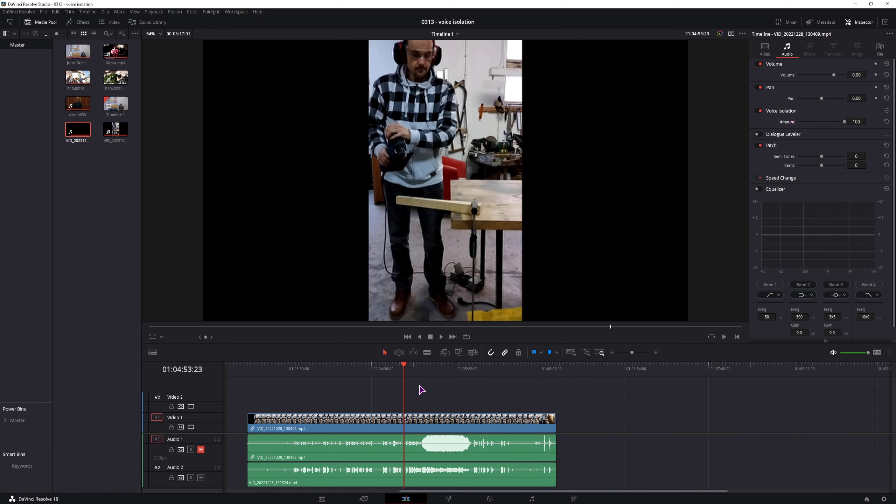
pyautogui.hotkey('ctrl', 'b')
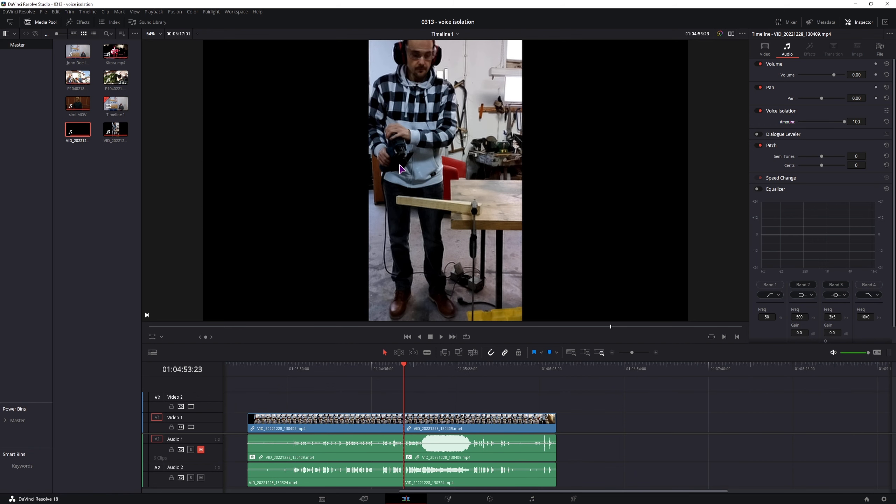
pyautogui.click(474, 370)
pyautogui.hotkey('ctrl', 'b')
# Mute Audio 2 instead of Audio 1, and lower the middle Audio 1 segment's volume to -9.00 with Voice Isolation off.
pyautogui.click(429, 449)
pyautogui.click(432, 473)
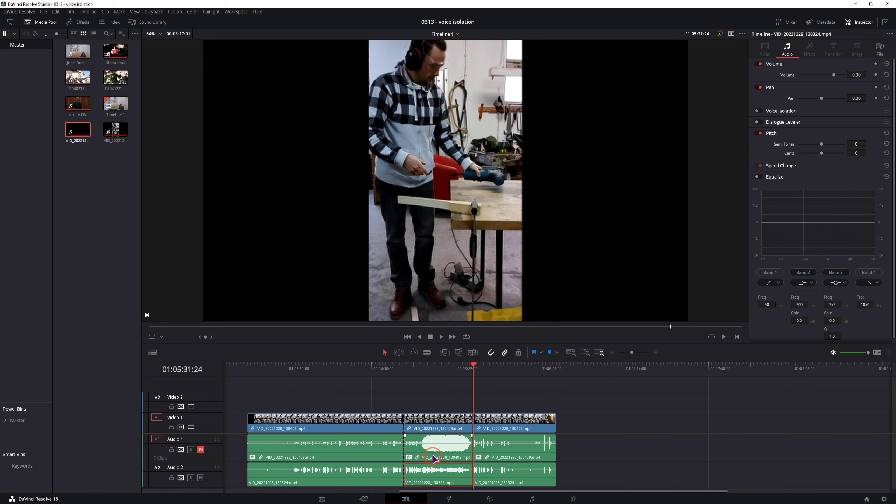
pyautogui.click(437, 459)
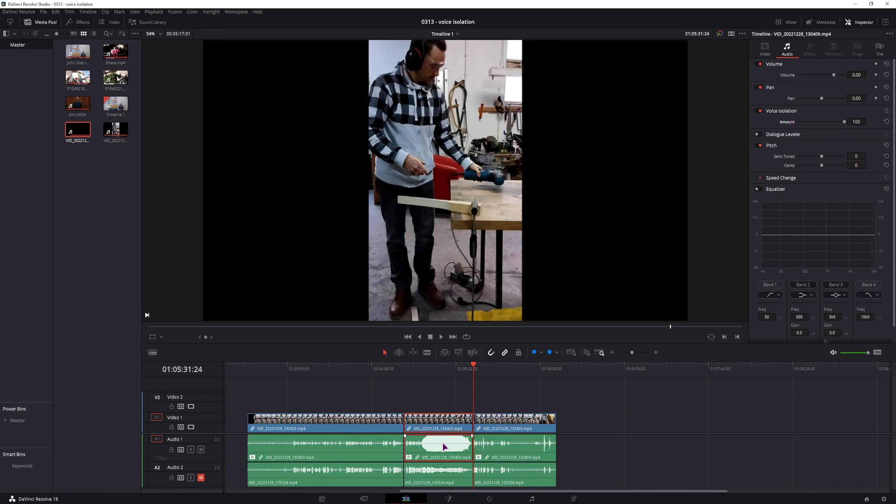
pyautogui.moveTo(443, 440); pyautogui.dragTo(444, 446)
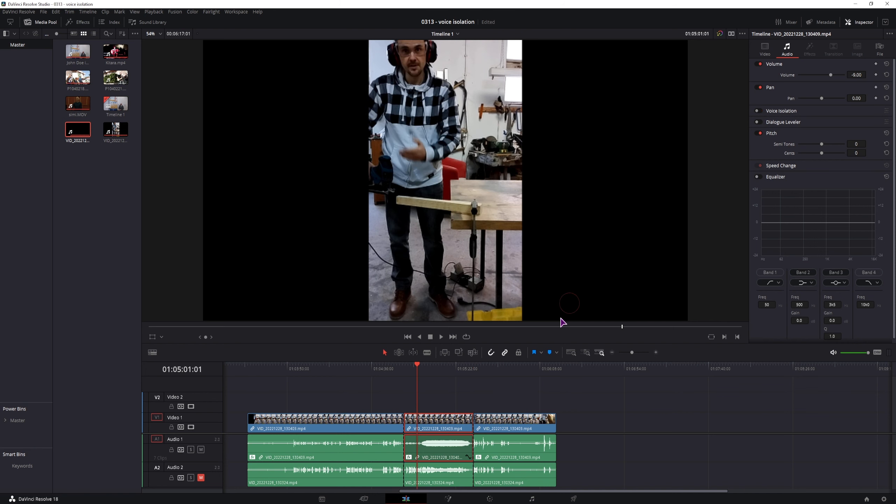
# Play the unprocessed middle Audio 1 segment from 01:04:59:15 and again through the loud tool noise around 01:05:17.
pyautogui.press('space')
pyautogui.click(415, 367)
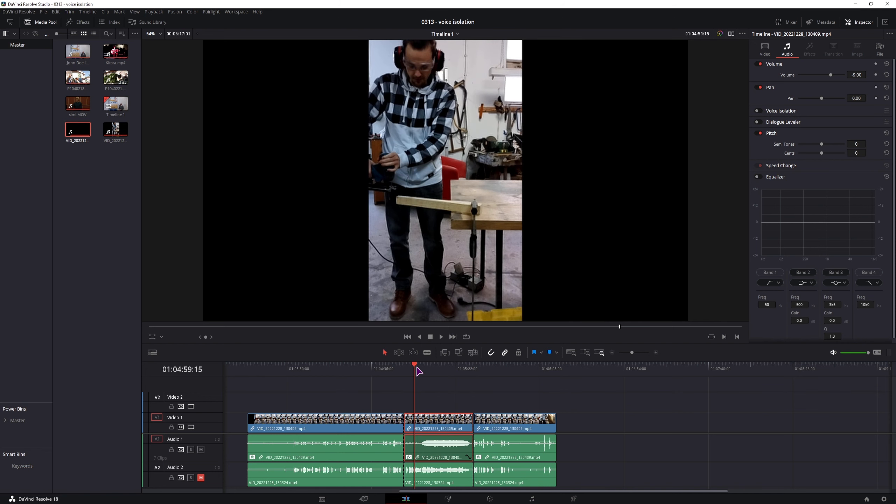
pyautogui.press('space')
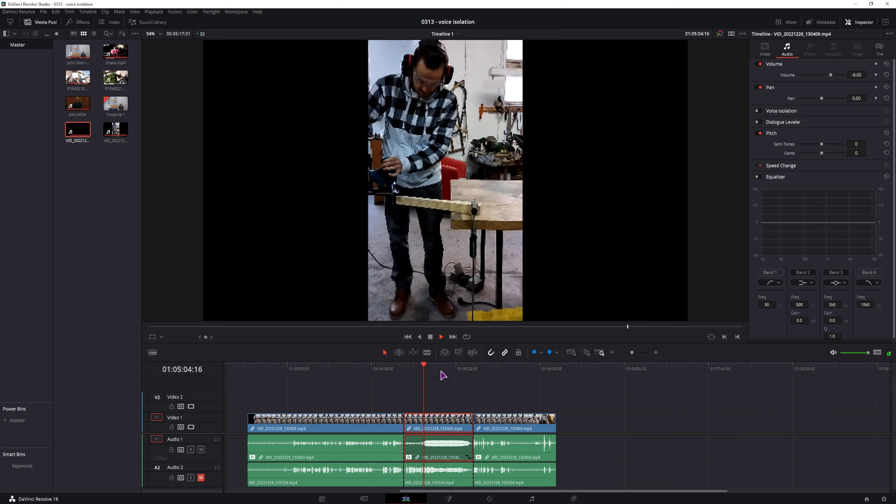
pyautogui.click(446, 370)
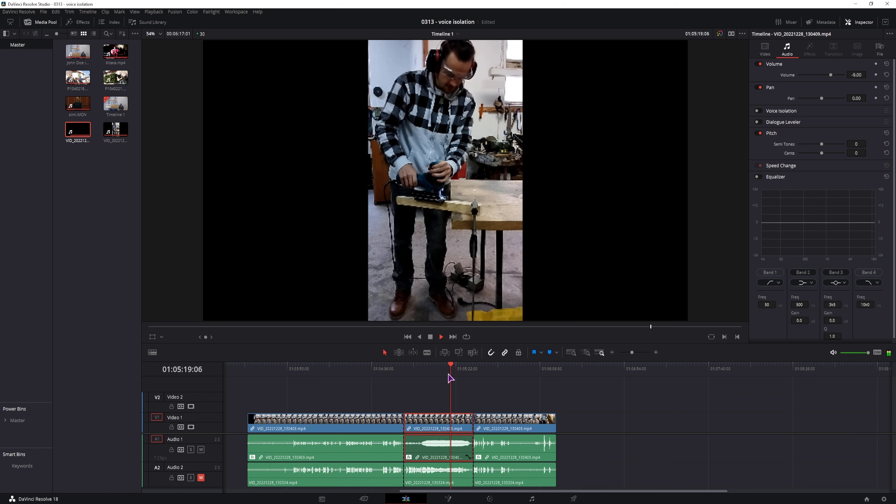
pyautogui.click(447, 375)
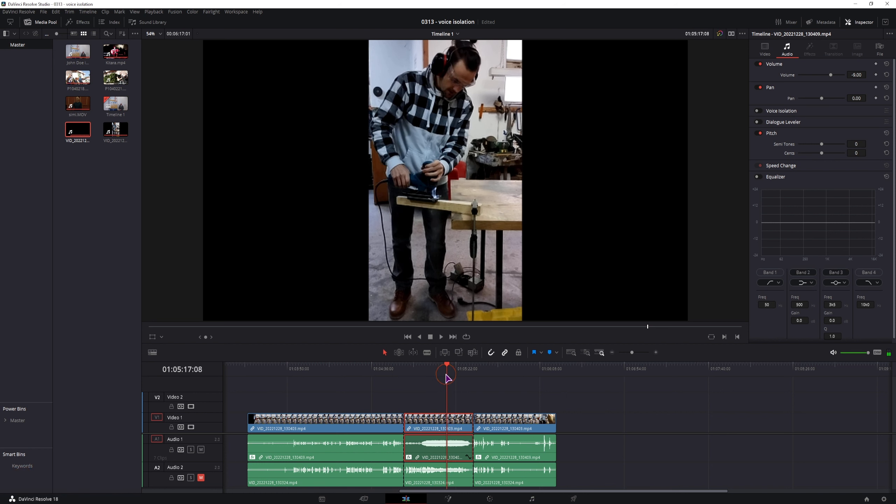
# Turn on Voice Isolation for the middle Audio 1 segment, replay its noisy part, and reduce the amount to 50.
pyautogui.click(758, 111)
pyautogui.click(443, 369)
pyautogui.press('space')
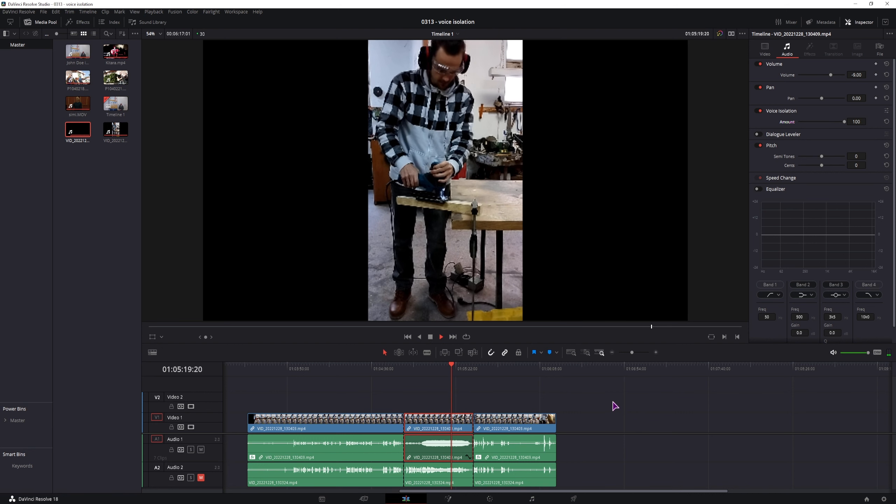
pyautogui.press('space')
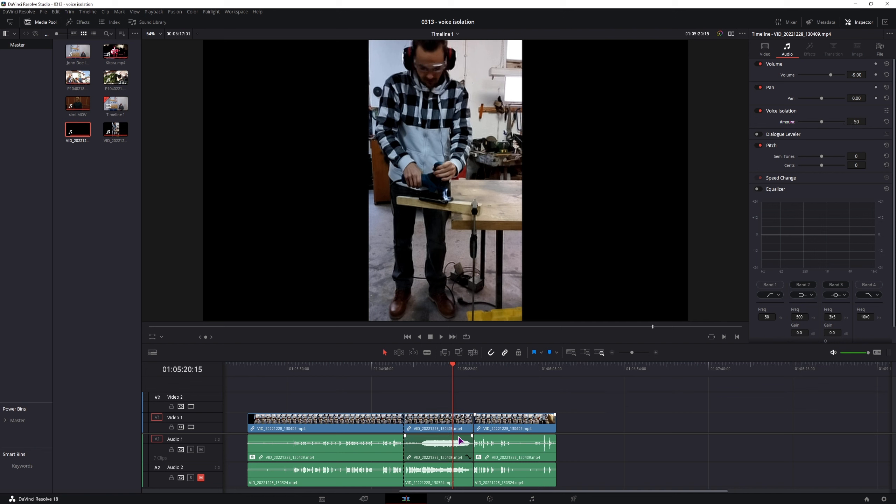
# Mute Audio 1, unmute Audio 2, and play the middle Audio 2 segment without Voice Isolation from about 01:05:08.
pyautogui.click(200, 449)
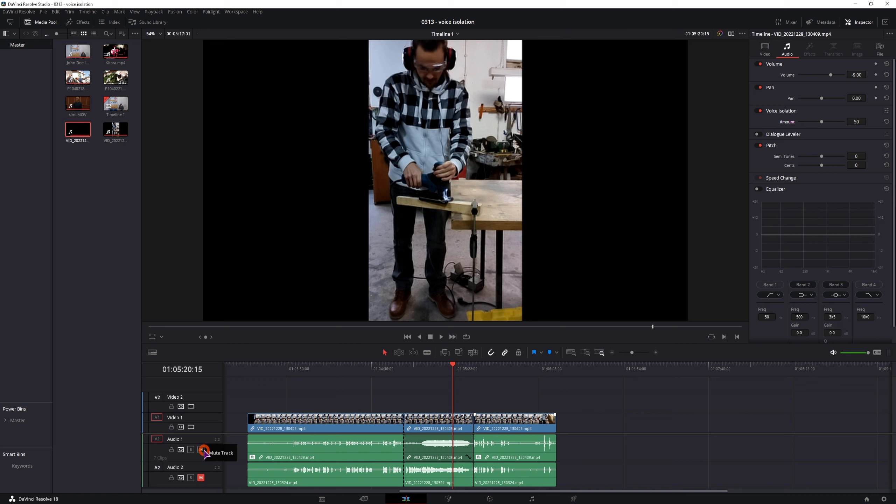
pyautogui.click(201, 478)
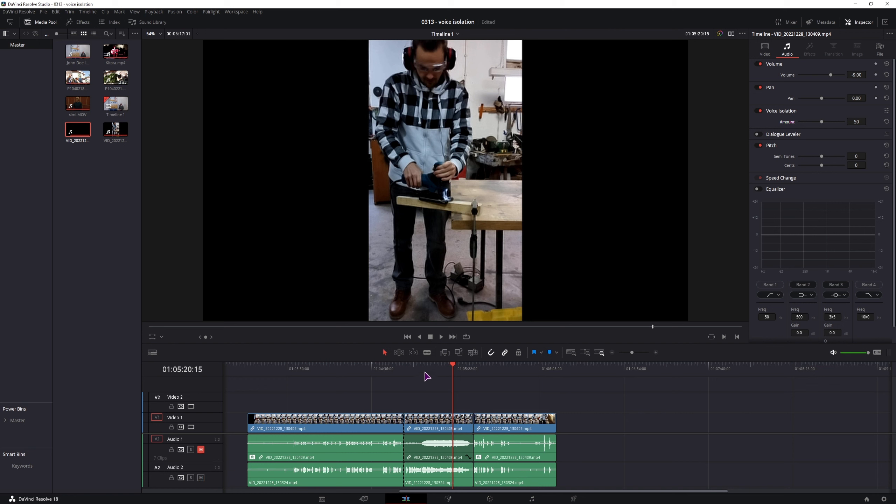
pyautogui.click(438, 481)
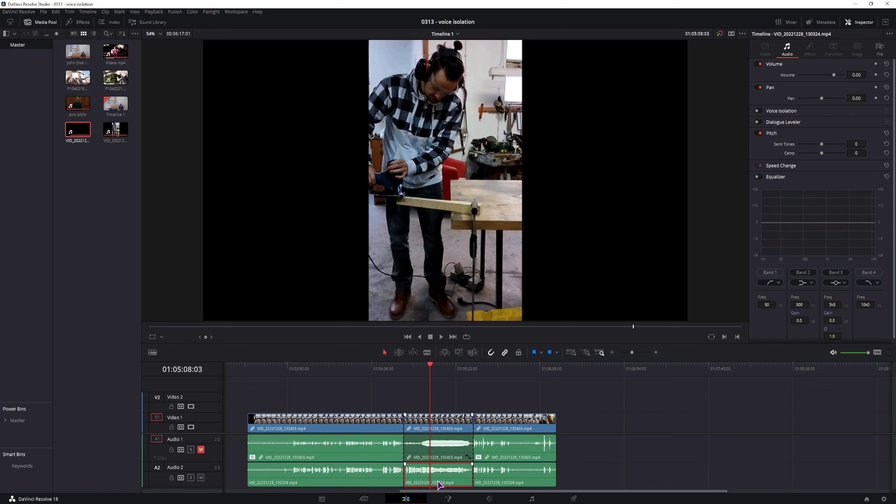
pyautogui.press('space')
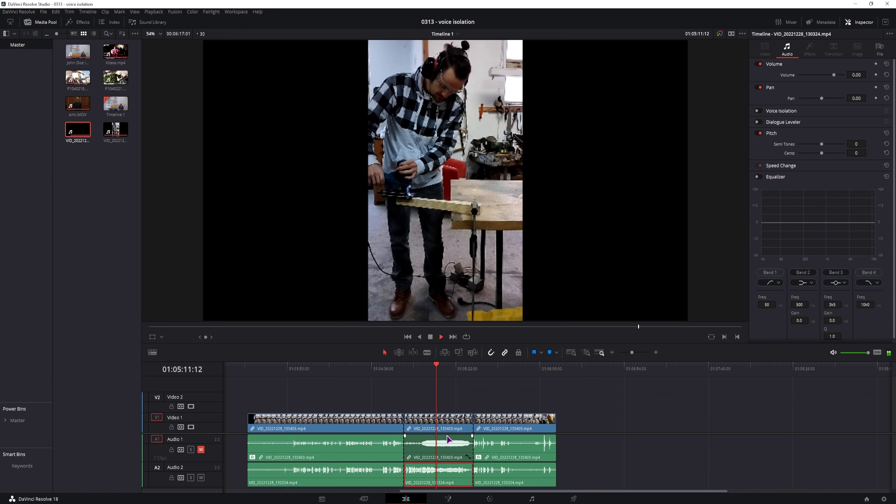
pyautogui.click(444, 371)
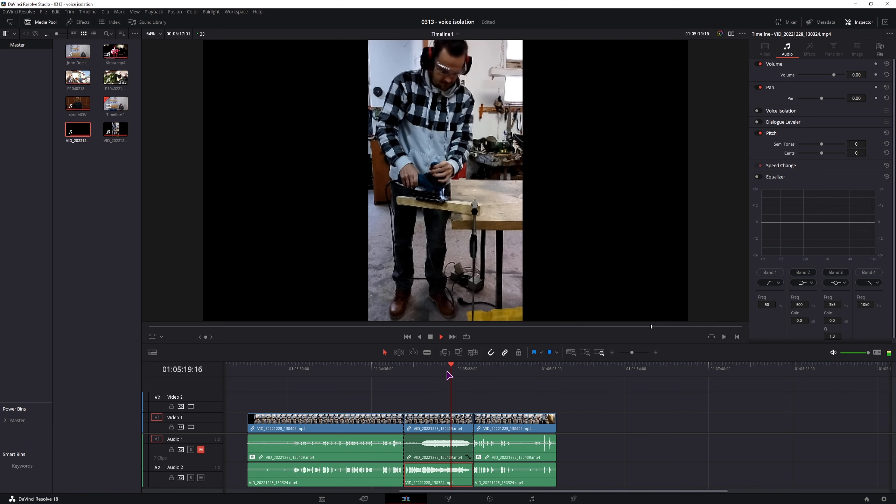
pyautogui.click(441, 371)
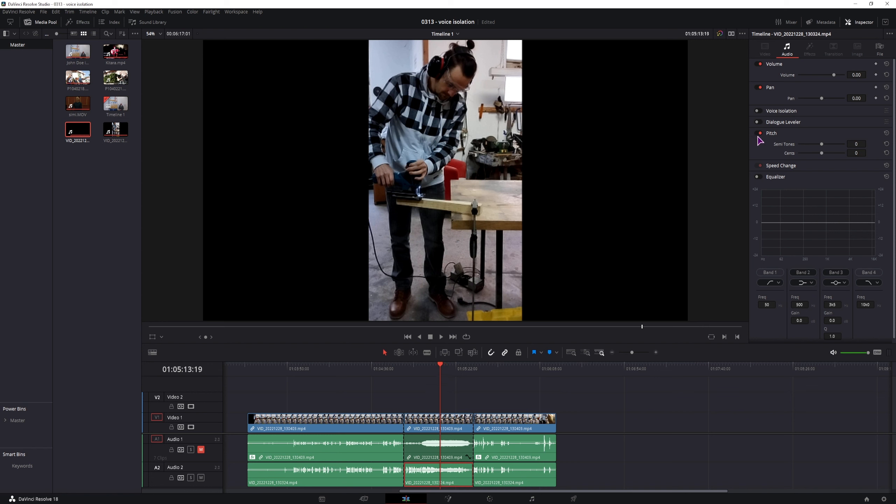
# Turn on Voice Isolation for the middle VID_20221228_130324.mp4 segment on Audio 2, adjust its amount, and replay it from about 01:05:09.
pyautogui.click(757, 111)
pyautogui.click(861, 123)
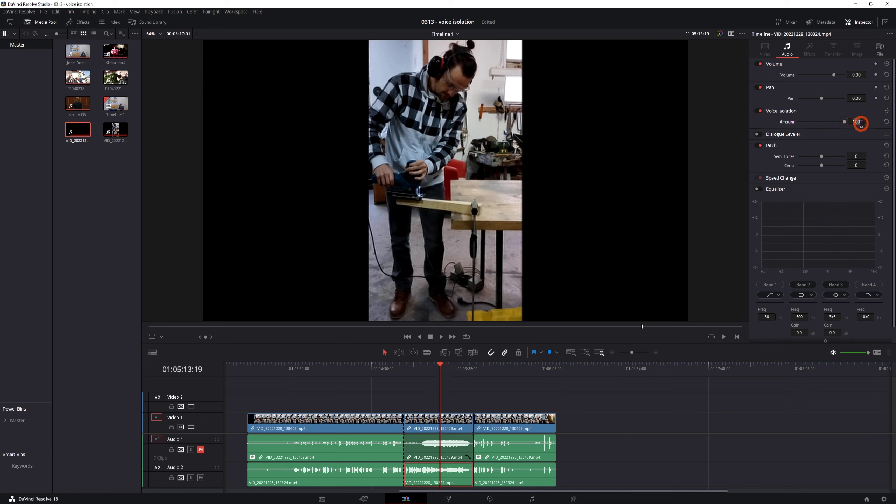
pyautogui.click(433, 370)
pyautogui.press('space')
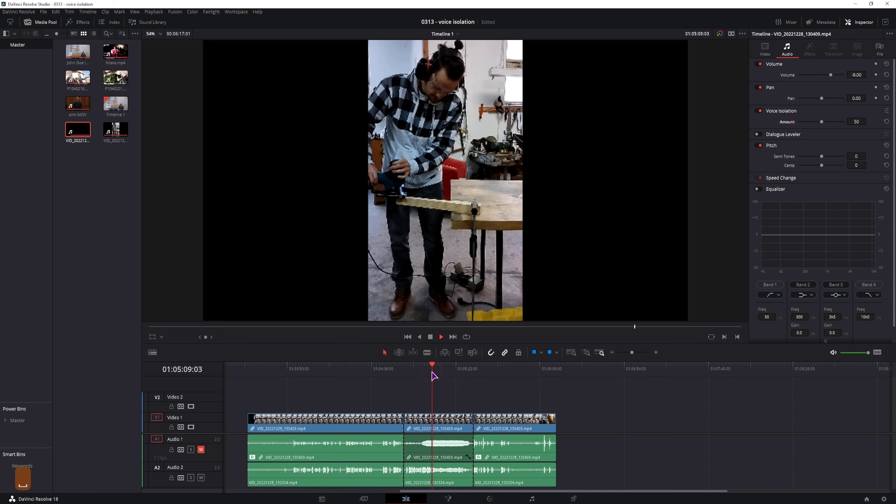
pyautogui.click(440, 372)
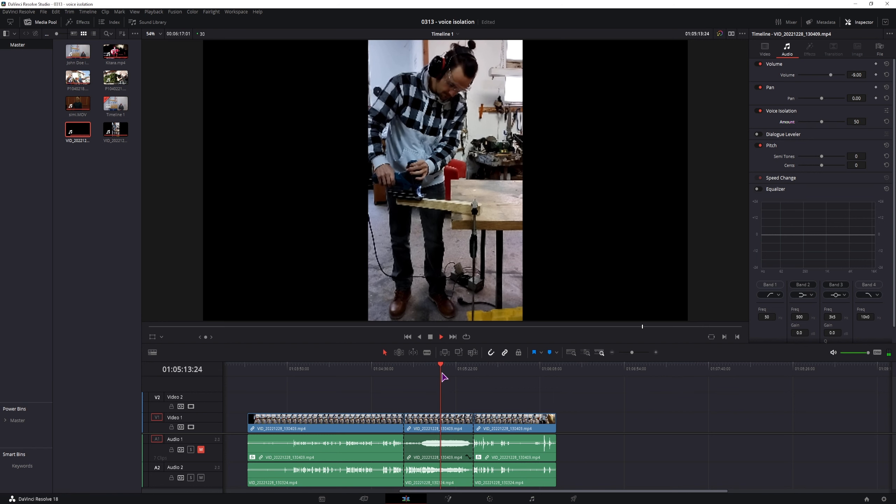